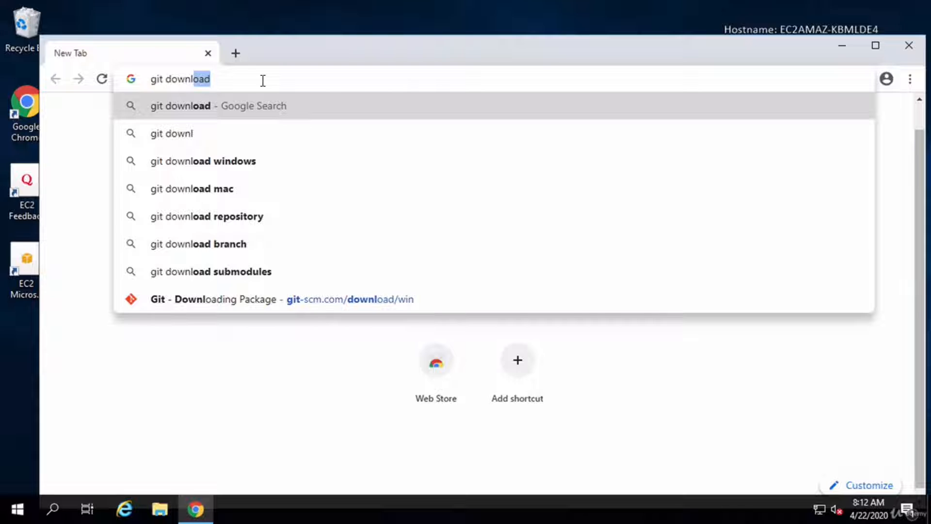
Search Google for "git download" and open the git-scm.com Windows download page to check the latest Git version
key("Return")
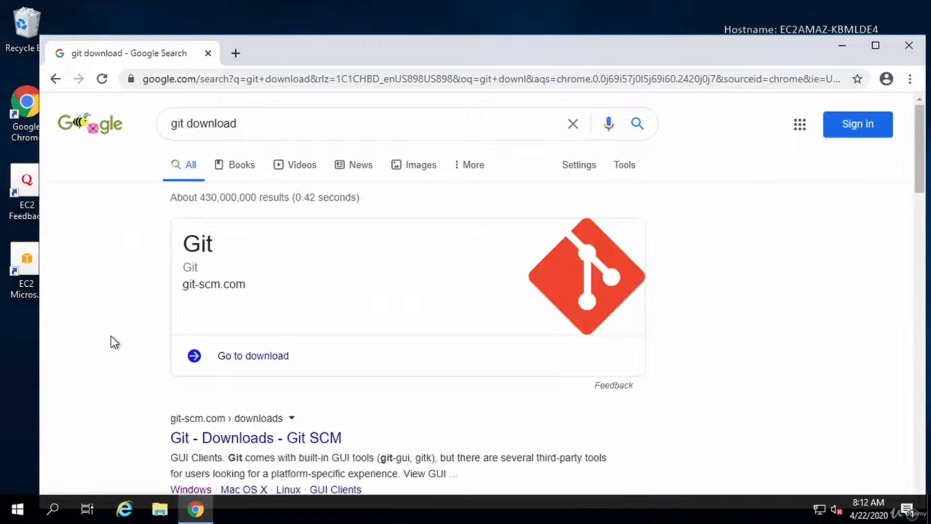
scroll(112, 337, "down", 3)
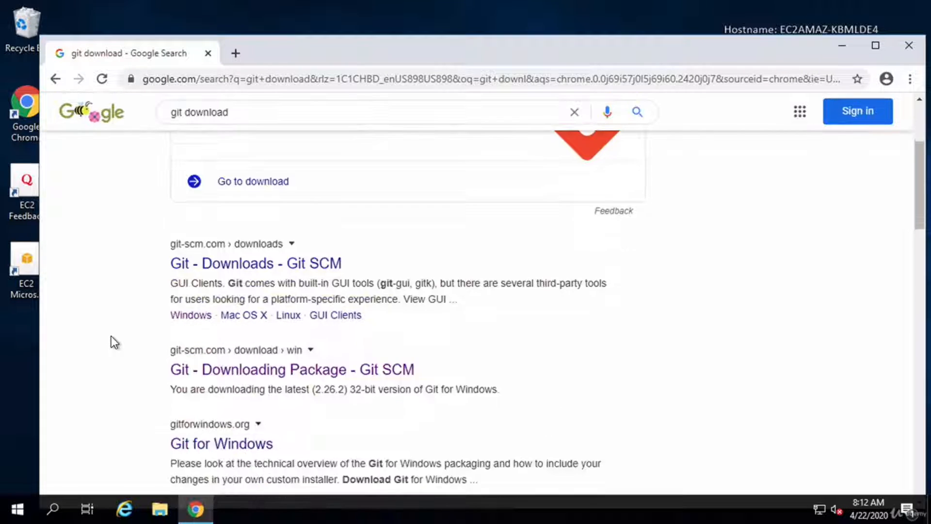
scroll(111, 342, "down", 1)
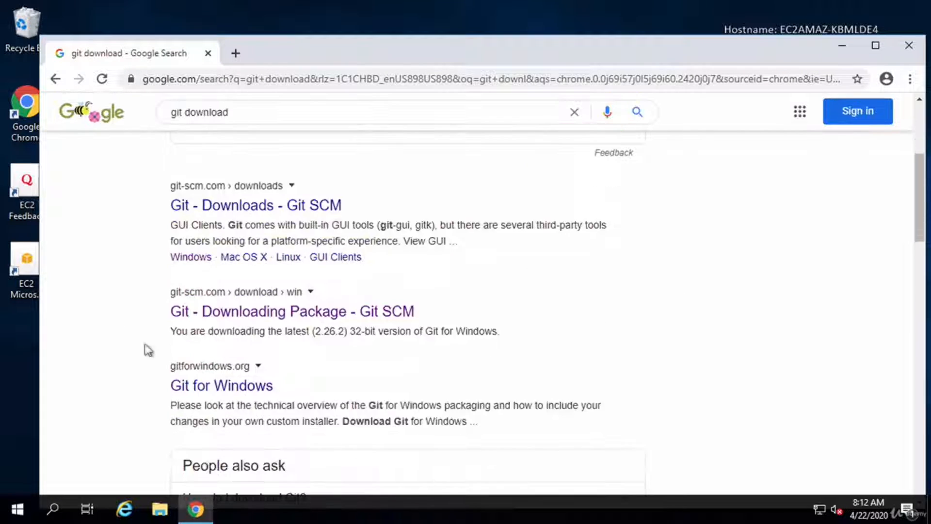
left_click(291, 315)
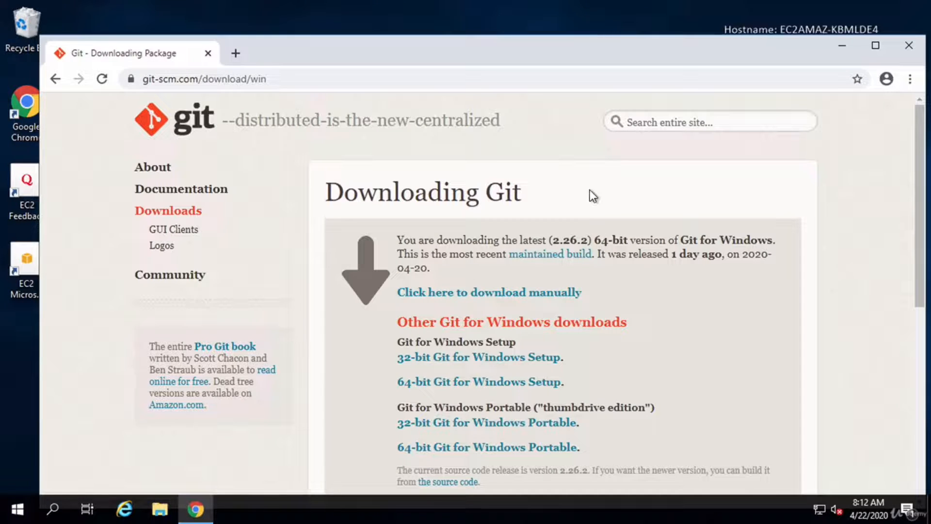
scroll(593, 195, "down", 2)
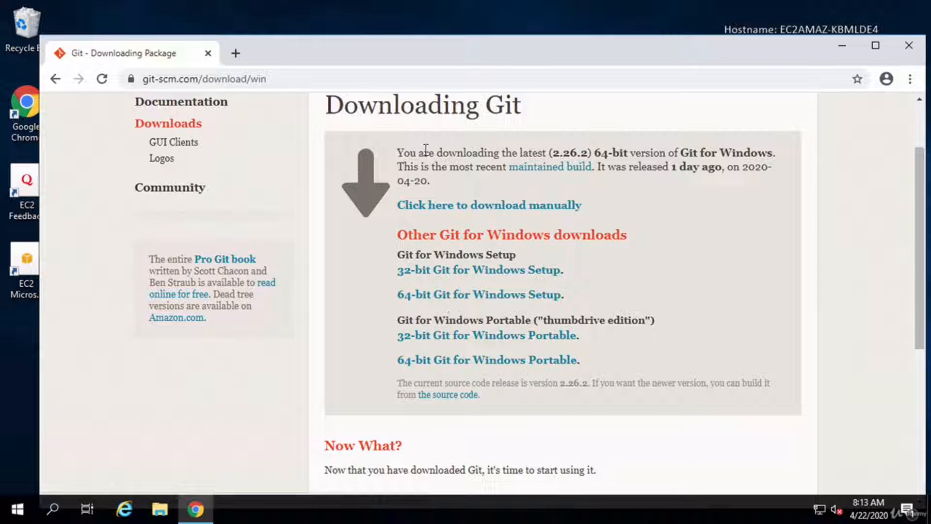
left_click_drag(422, 152, 563, 153)
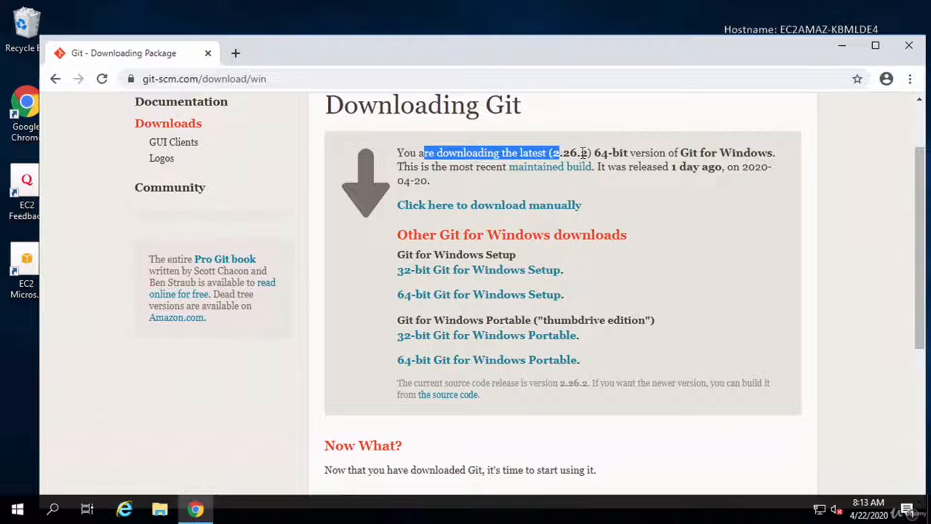
left_click(582, 159)
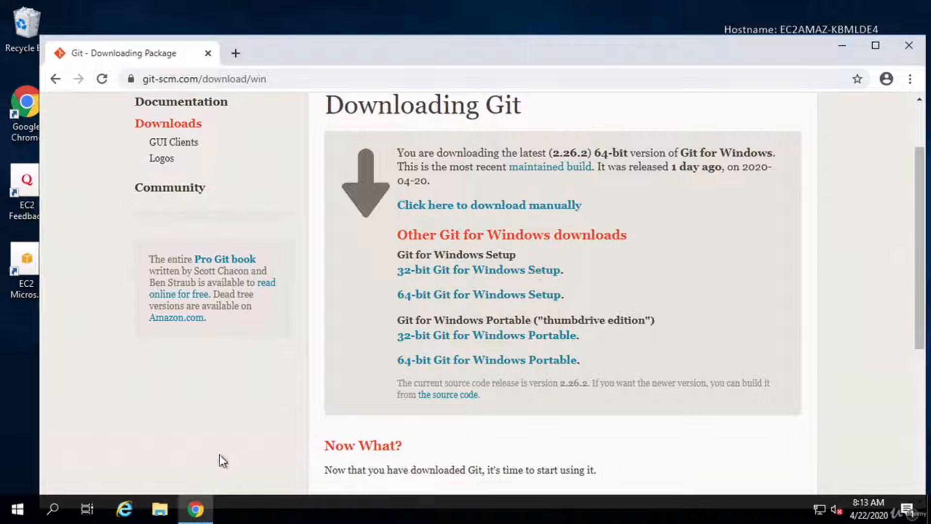
Launch the Git-2.26.2-64-bit installer from the Downloads folder in File Explorer
left_click(160, 508)
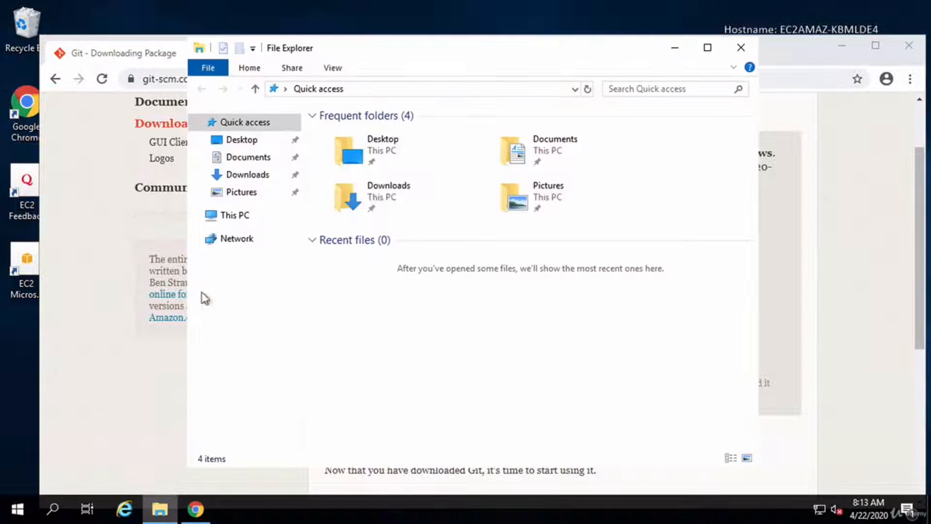
left_click(247, 175)
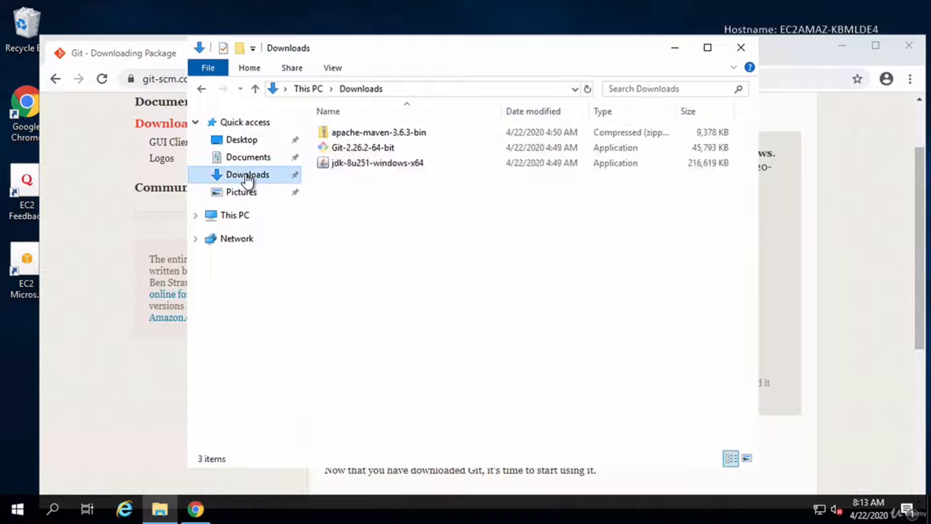
left_click(365, 149)
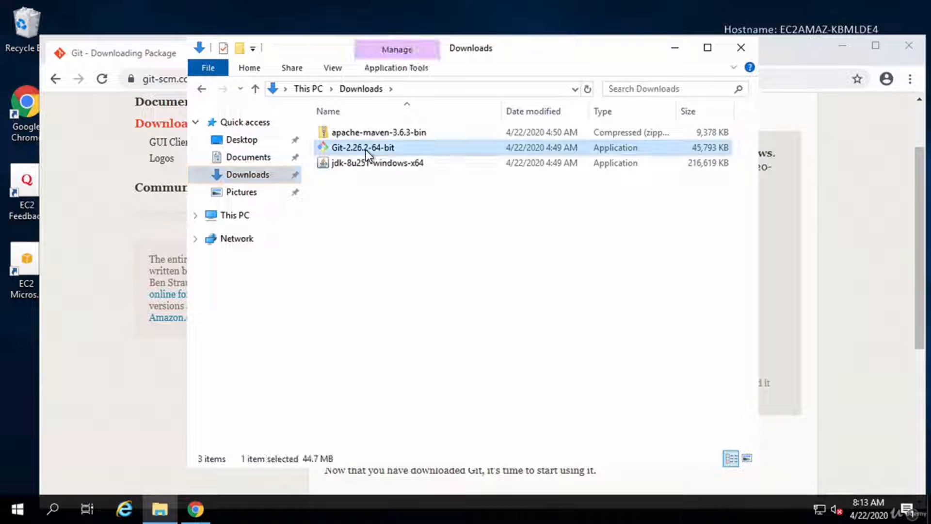
double_click(366, 149)
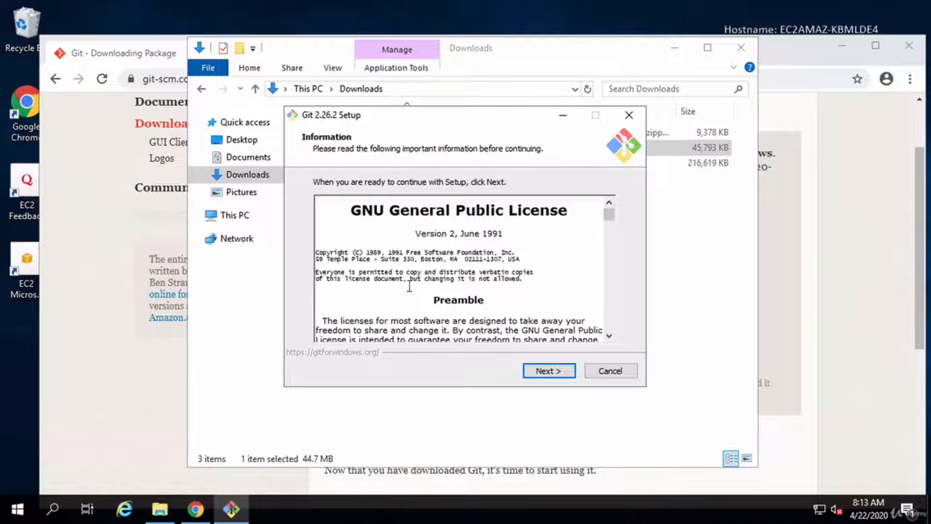
Accept the licence and keep the C:\Program Files\Git destination, the default components and the Git Start Menu folder
left_click(546, 370)
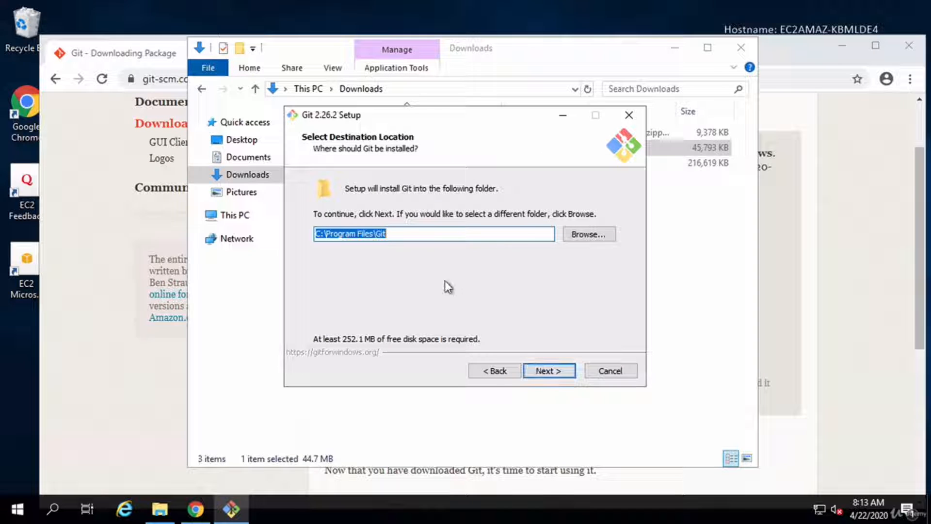
left_click(404, 234)
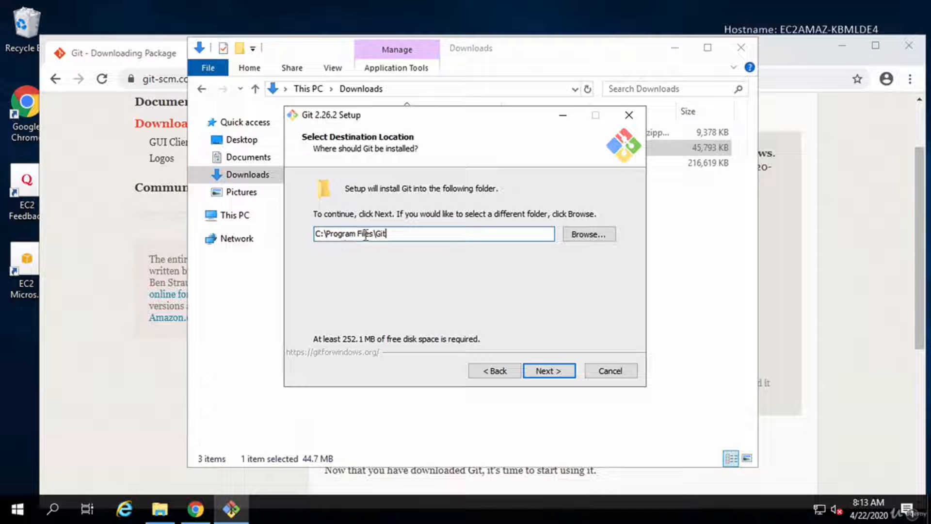
left_click(549, 370)
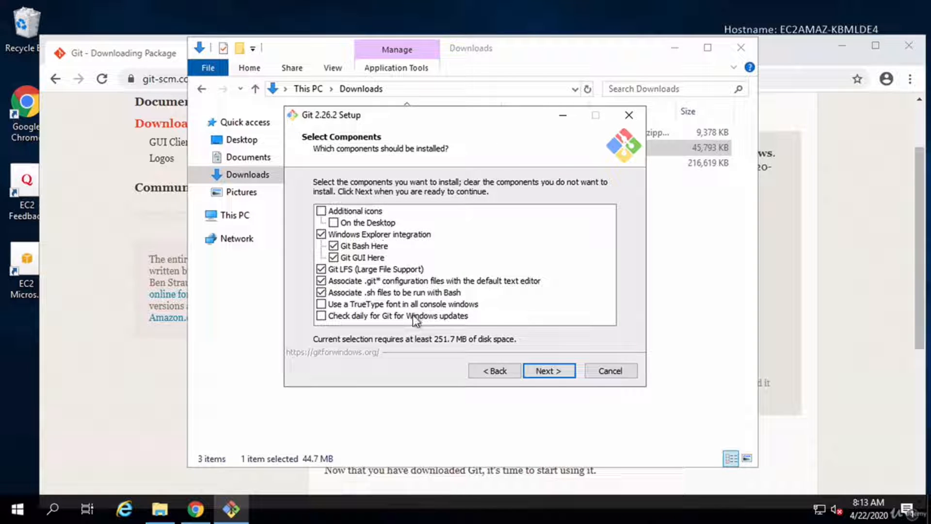
left_click(549, 372)
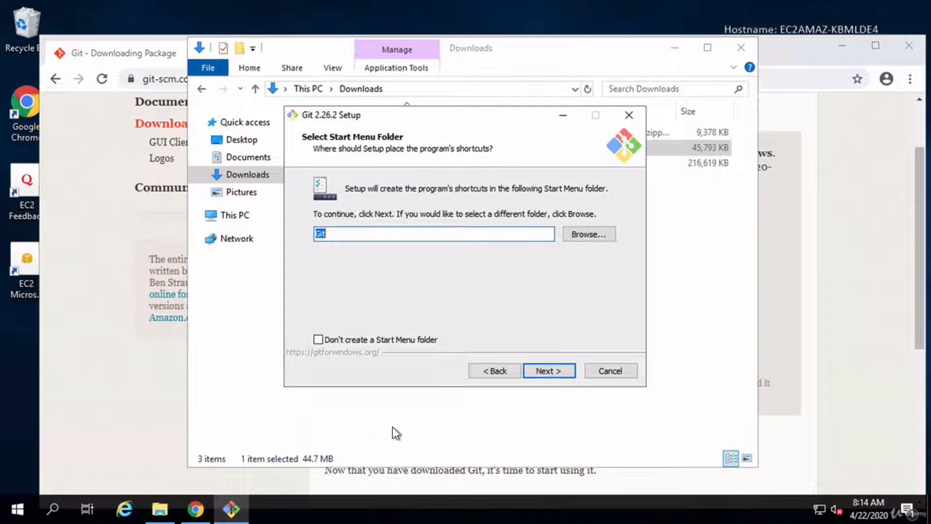
left_click(554, 371)
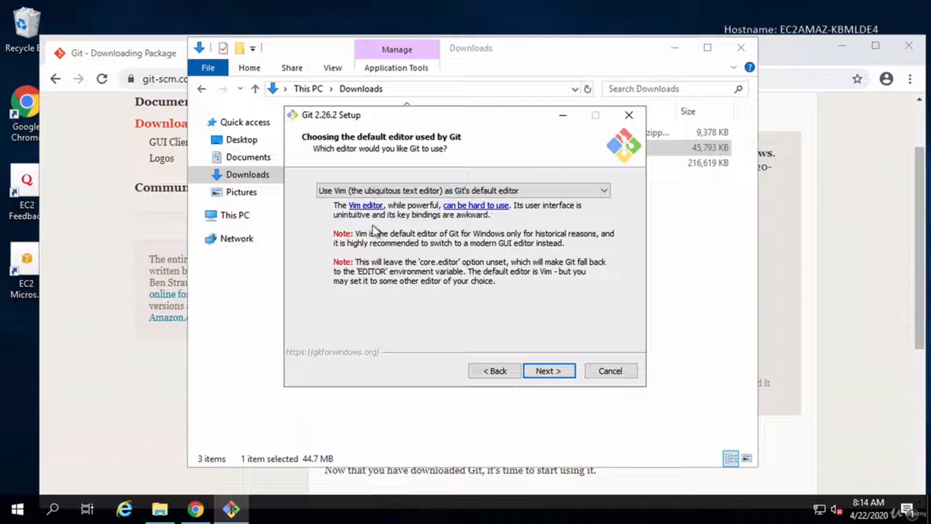
Keep Vim as editor, Git from the command line and 3rd-party software, the OpenSSL library, and Windows-style checkout with Unix-style commit line endings
left_click(548, 370)
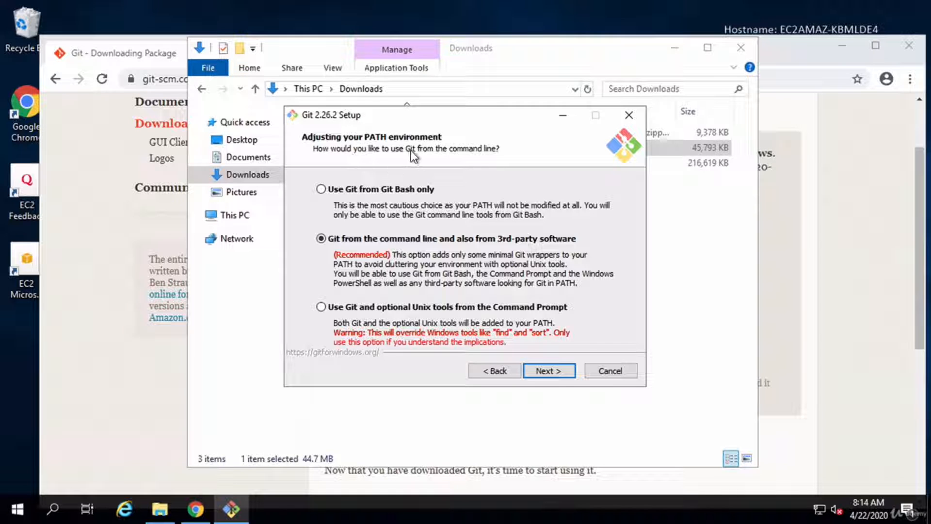
left_click(549, 371)
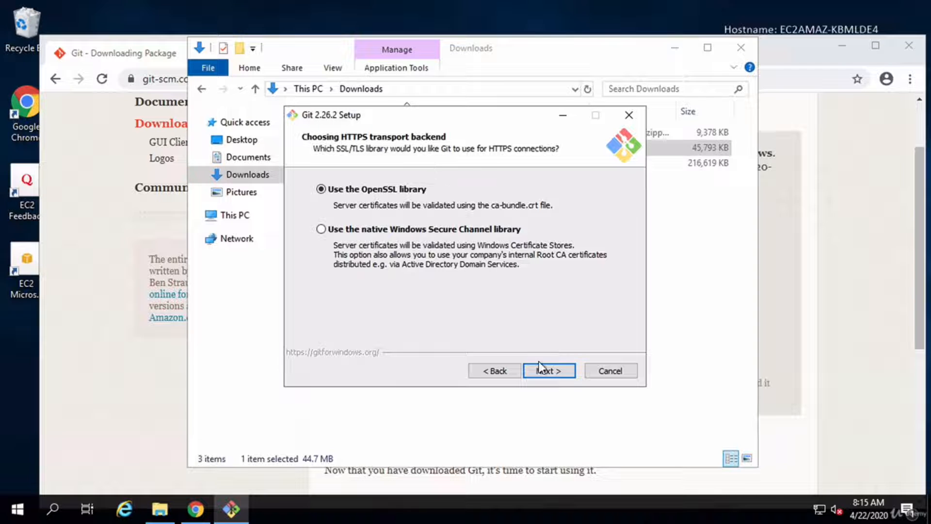
left_click(548, 370)
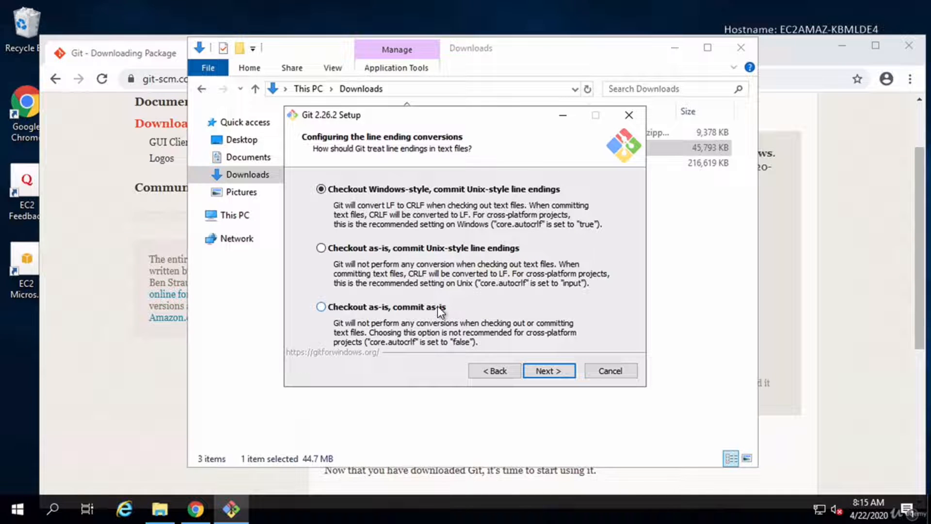
left_click(545, 370)
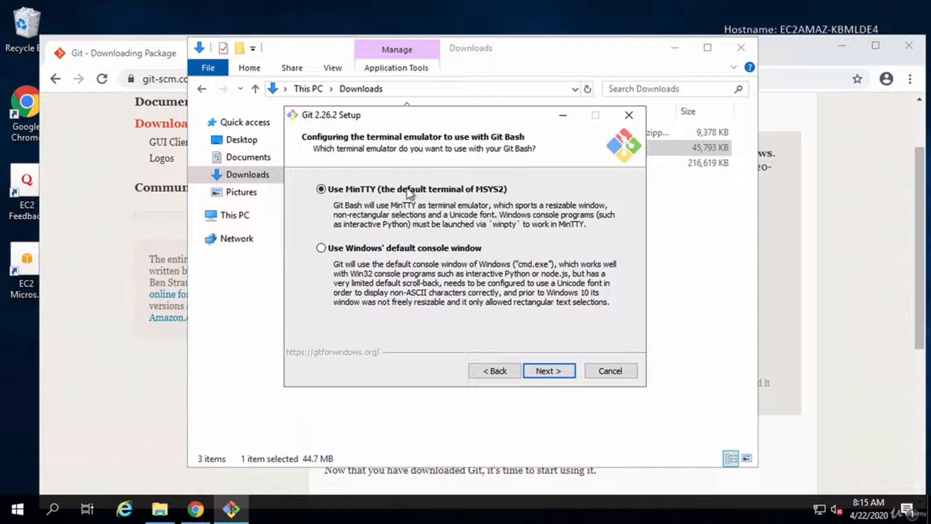
Keep the MinTTY terminal, install Git with file system caching and Git Credential Manager enabled, and finish setup without launching Git Bash
left_click(554, 369)
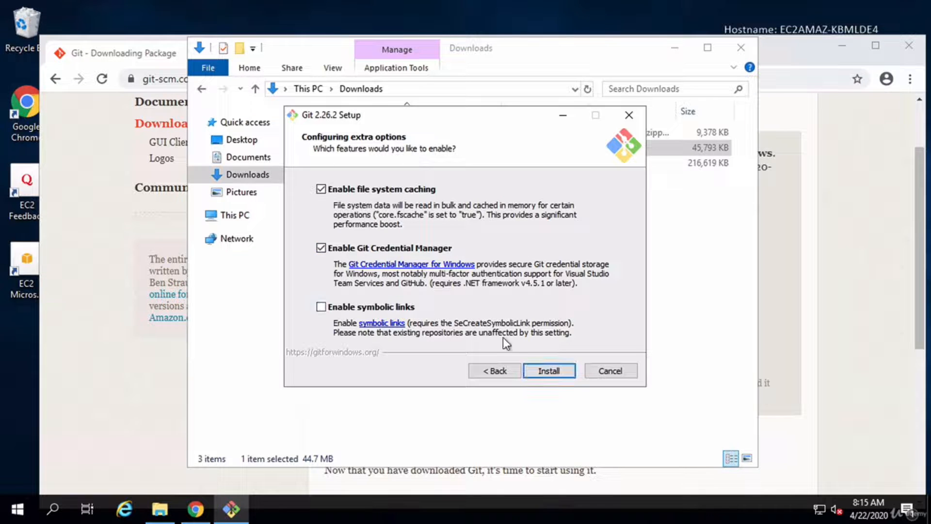
left_click(549, 370)
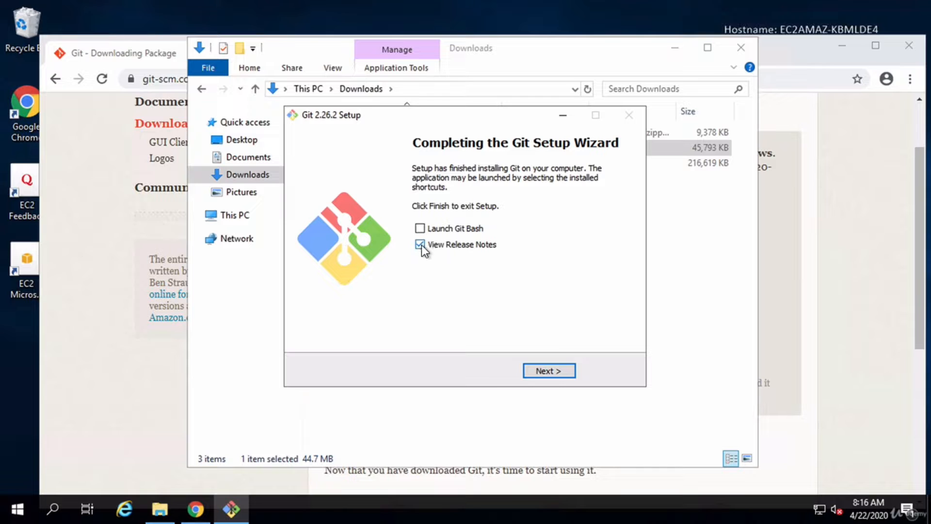
left_click(547, 370)
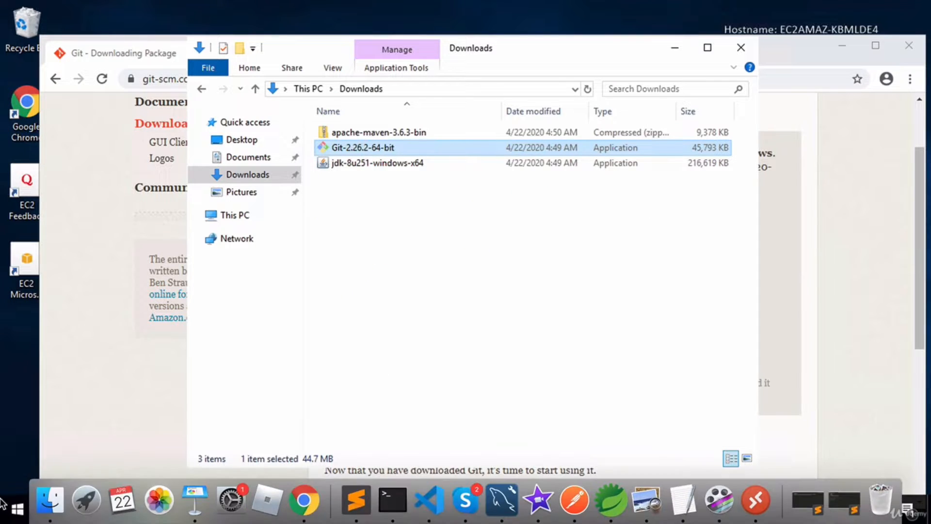
Find Command Prompt by searching for "comm" and open it
left_click(18, 509)
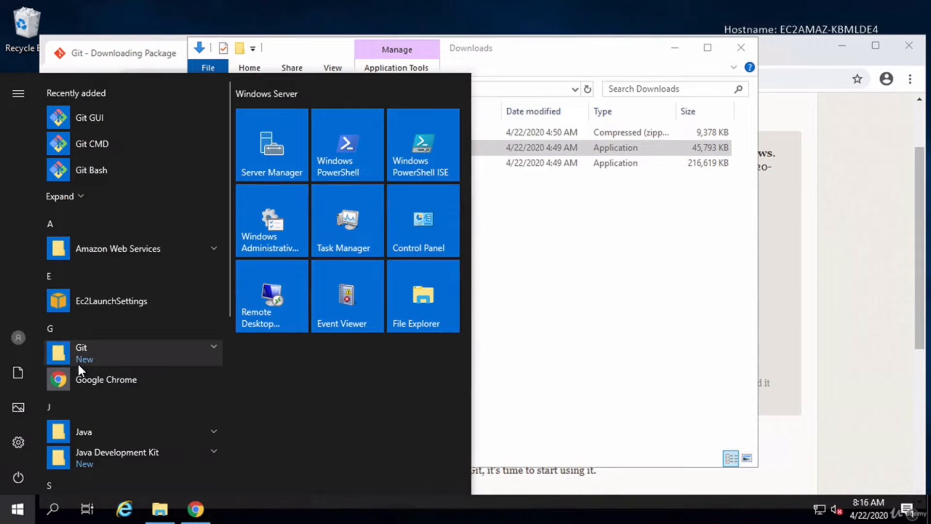
type("commna")
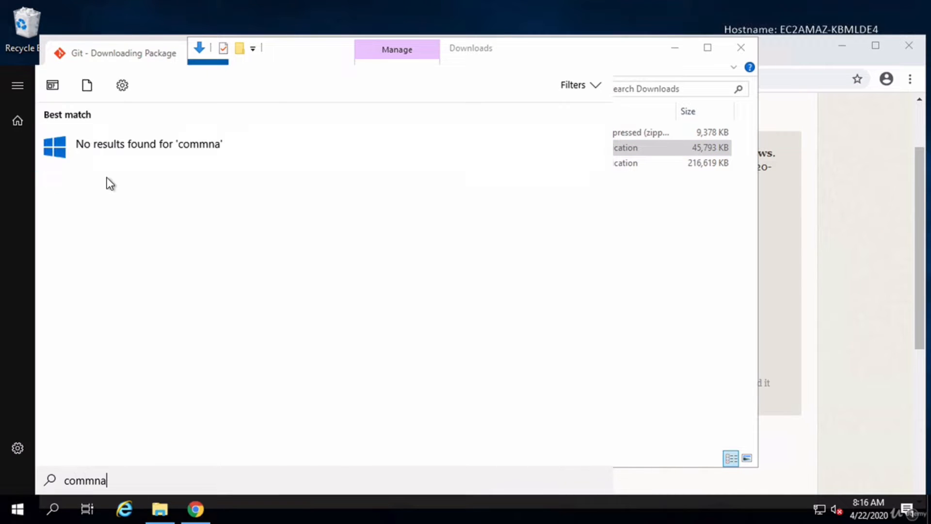
key("BackSpace")
key("BackSpace")
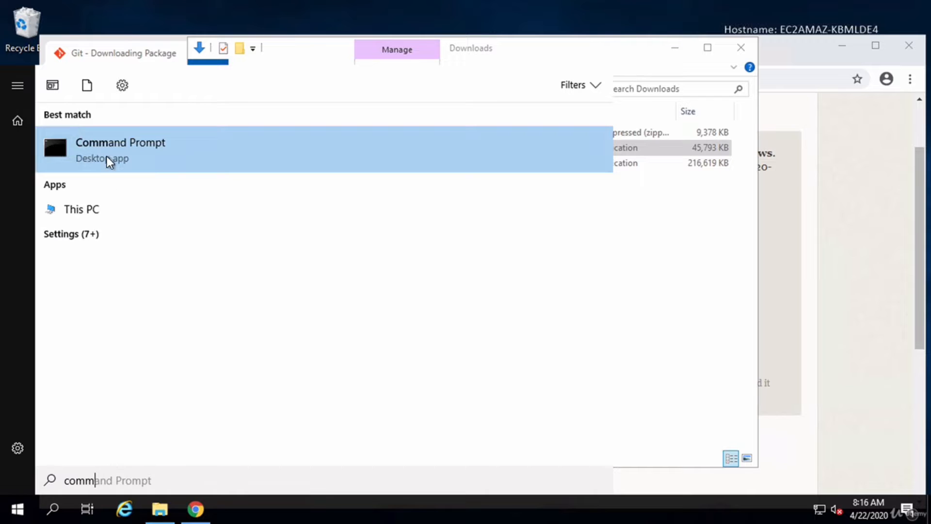
left_click(111, 156)
left_click(415, 254)
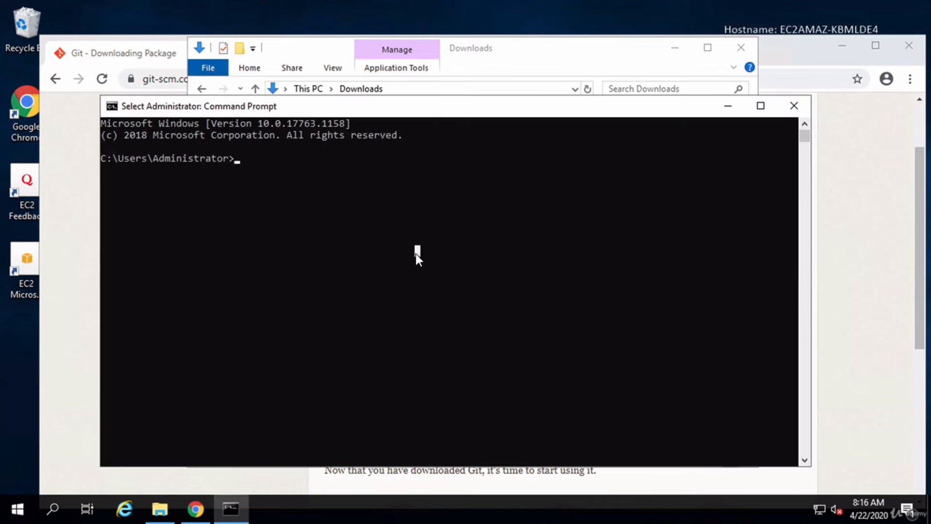
Run git --version in the Command Prompt to verify the Git installation
type("git ")
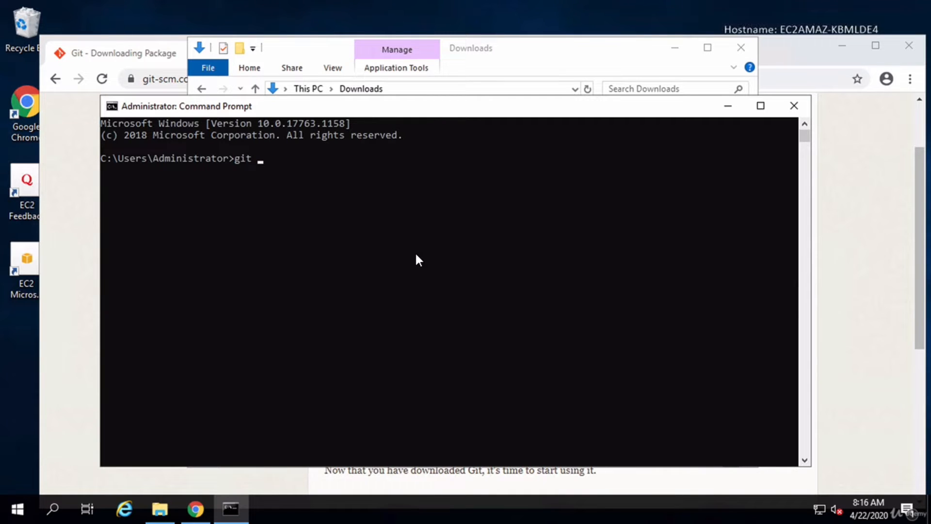
type("--version")
key("Return")
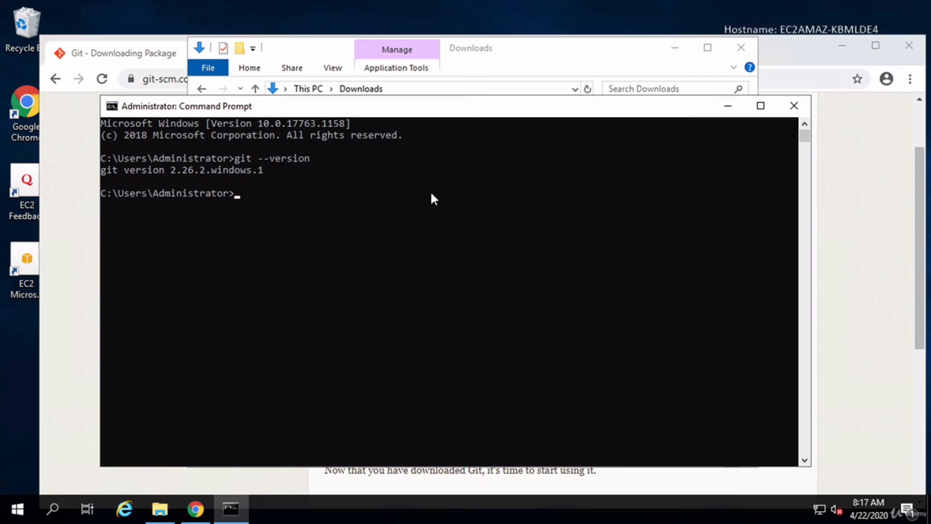
left_click(313, 209)
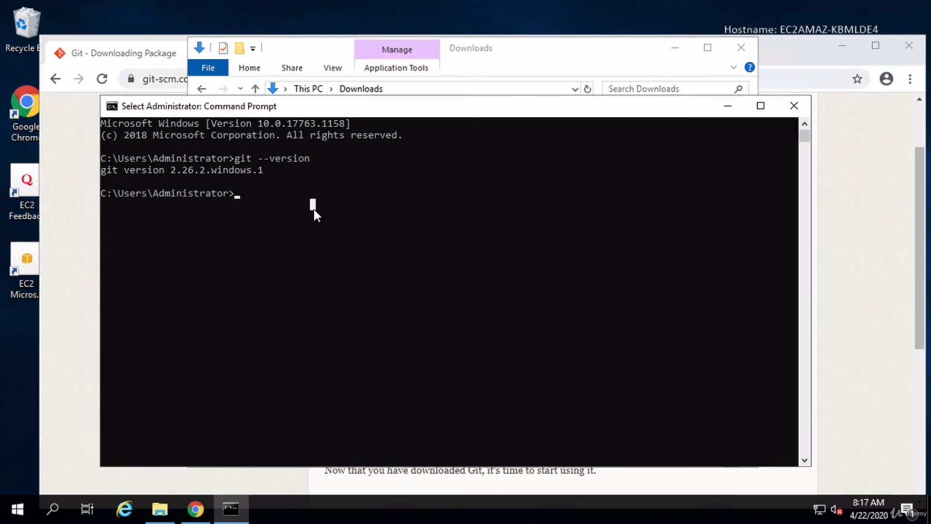